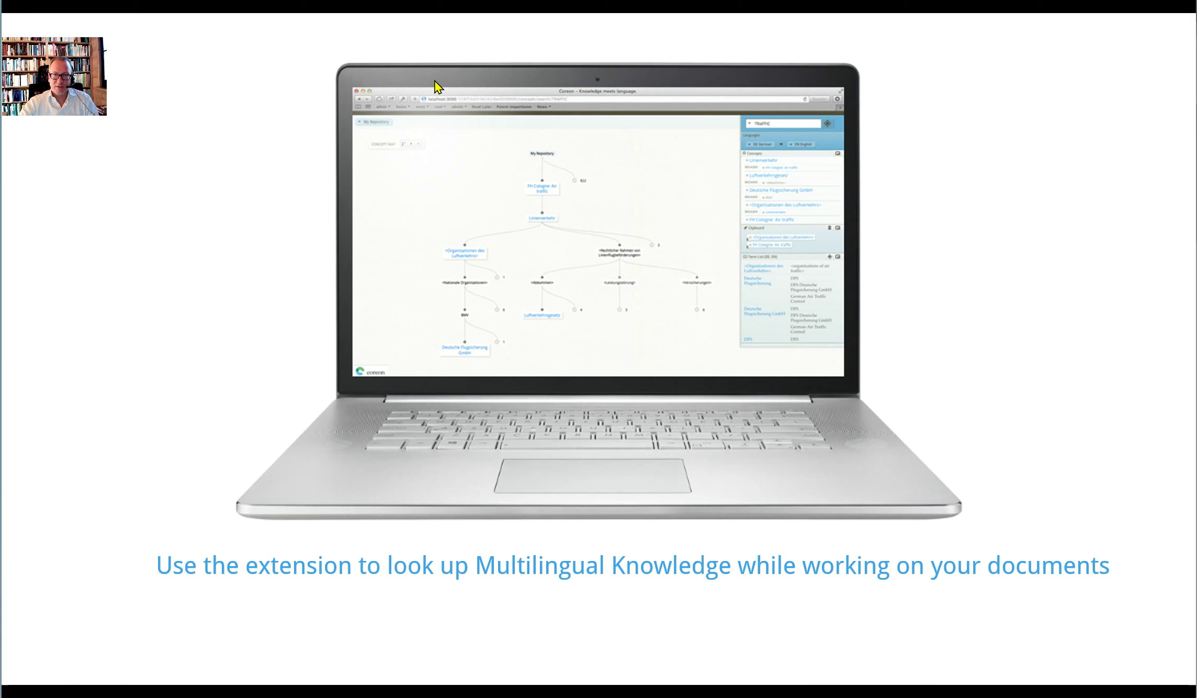
- Switch to Chrome, view the Eurovoc "illness" concept in Coreon, and return to the Max Planck face masks article
key(alt+Tab)
key(alt+Tab)
key(alt+Tab)
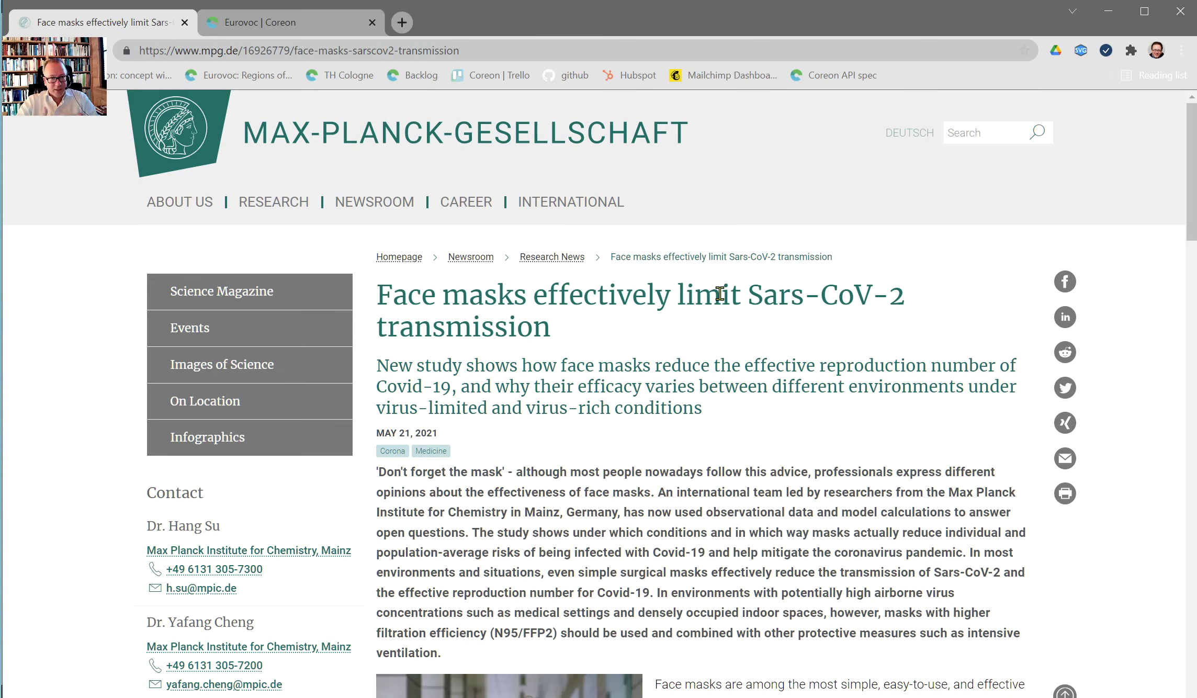
click(282, 27)
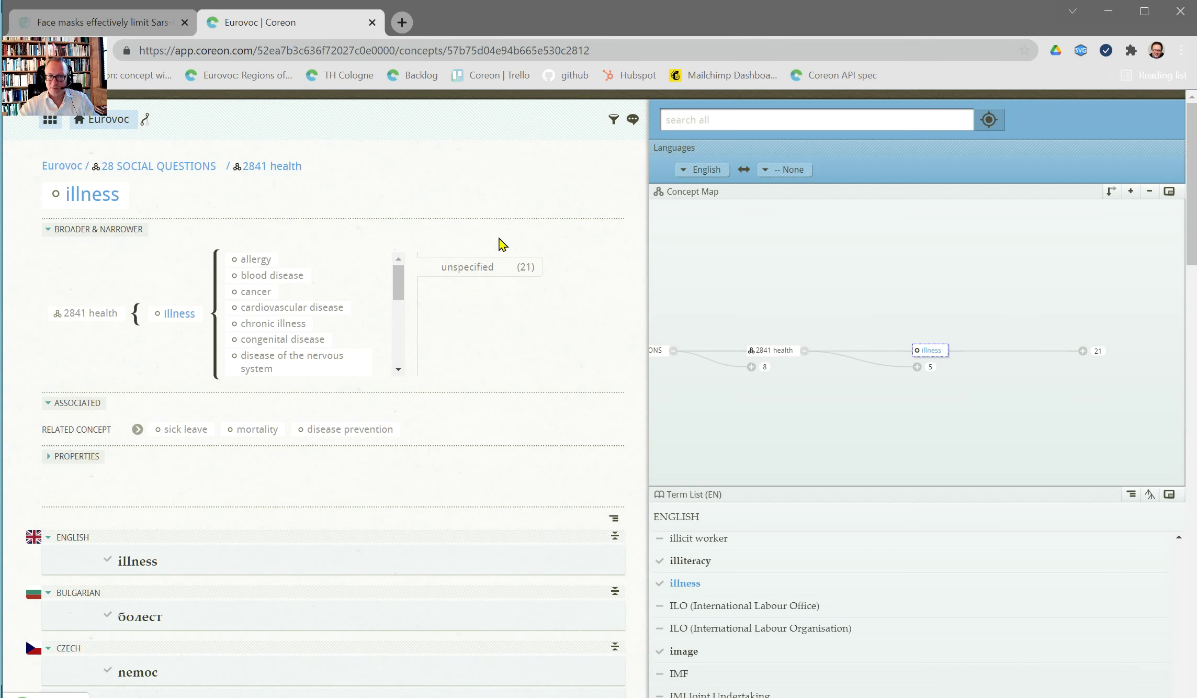
click(109, 27)
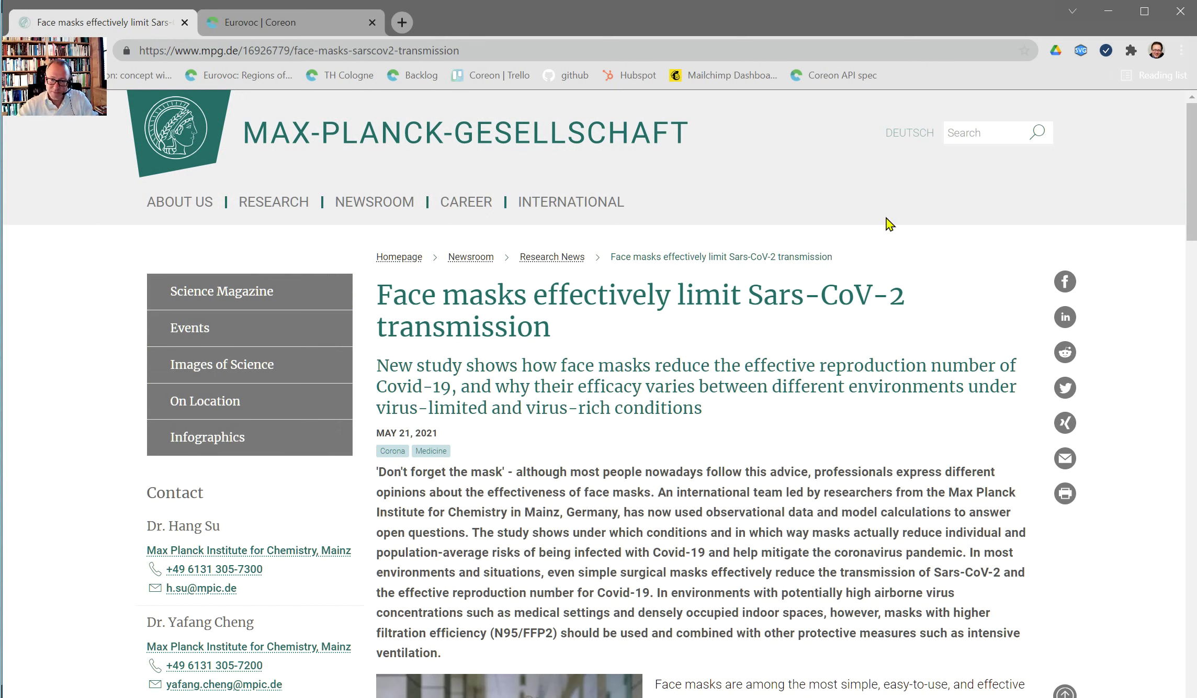
- Pin the Coreon MKS extension to the browser toolbar and close the extensions list
click(1131, 51)
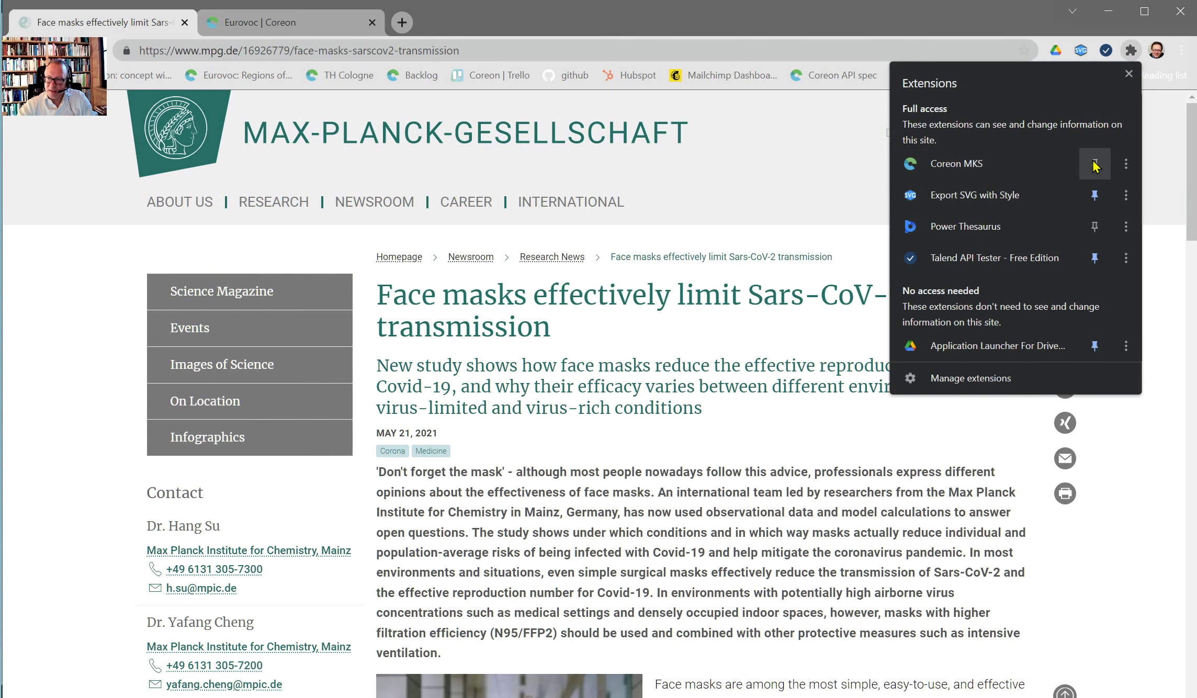
click(1095, 165)
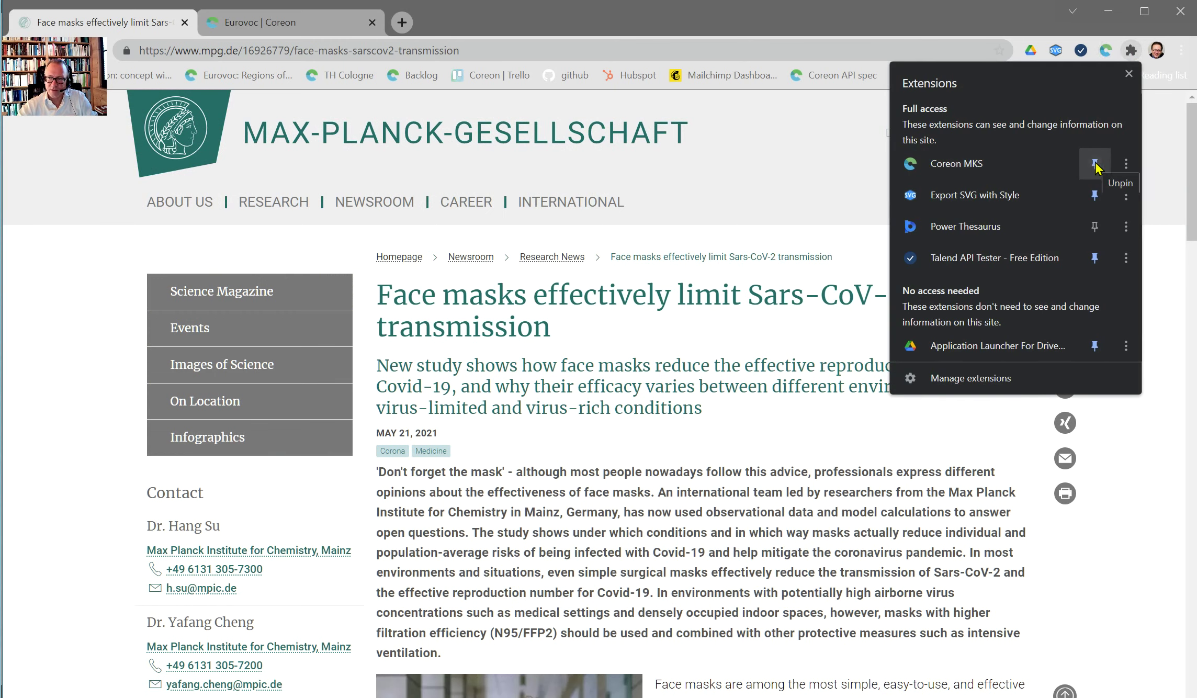
click(970, 22)
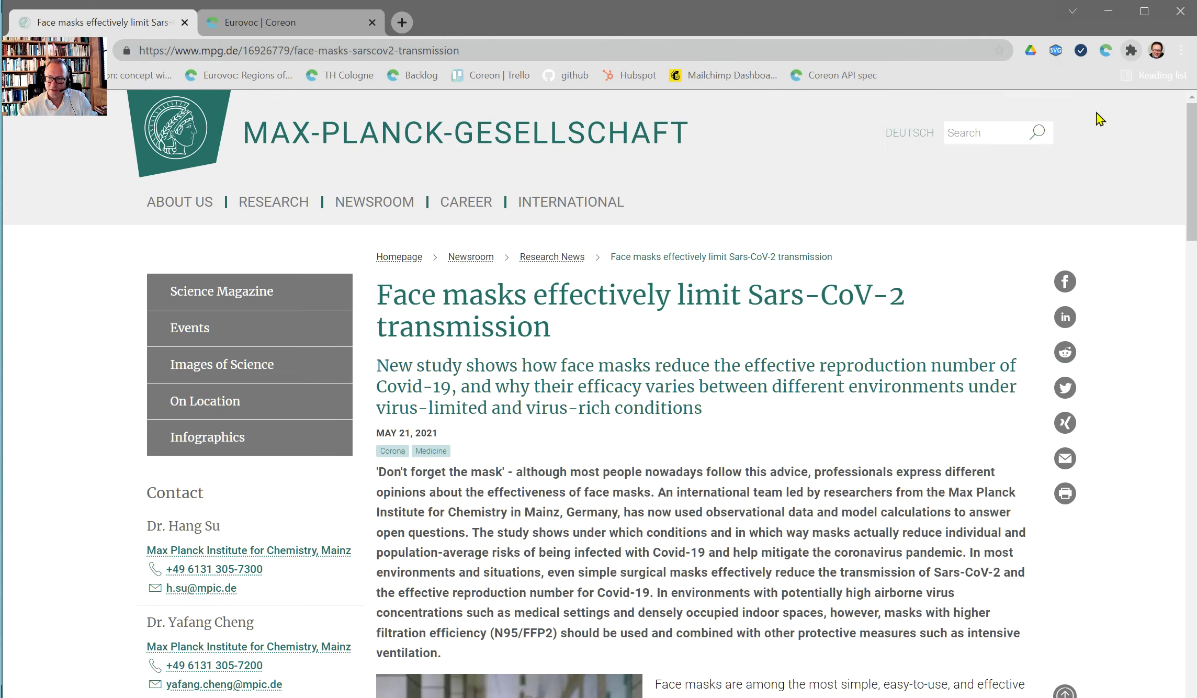
- Look up "face mask" in the Corona repository with the Coreon MKS extension
click(1107, 53)
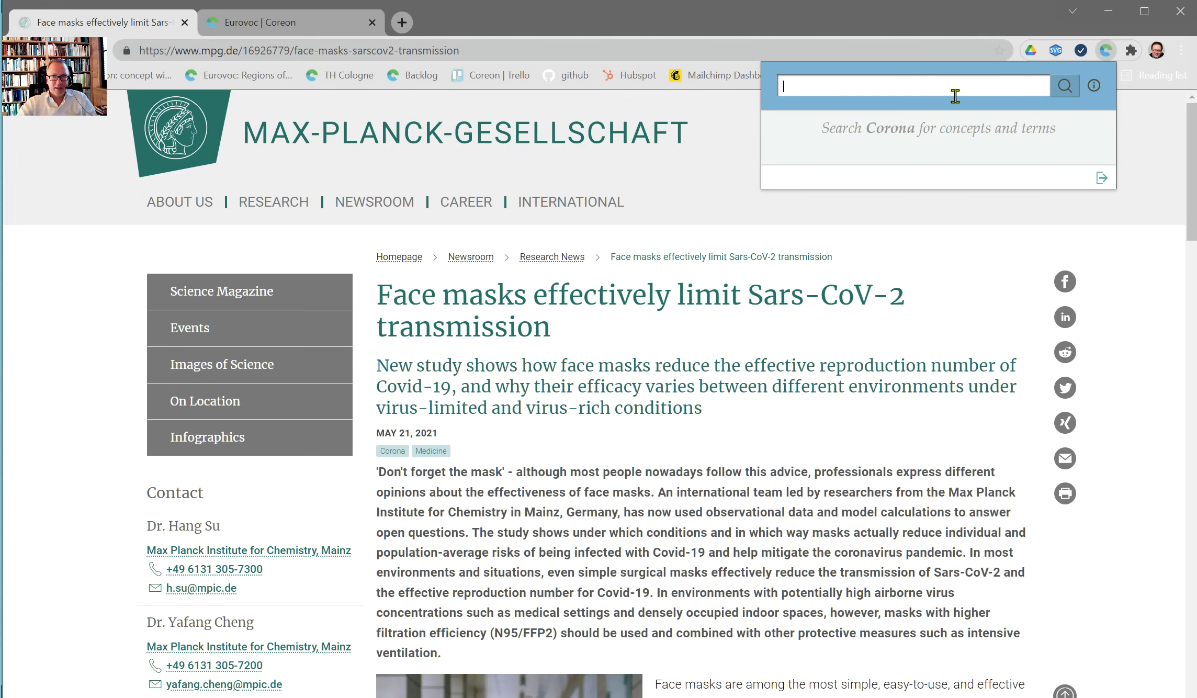
text(f)
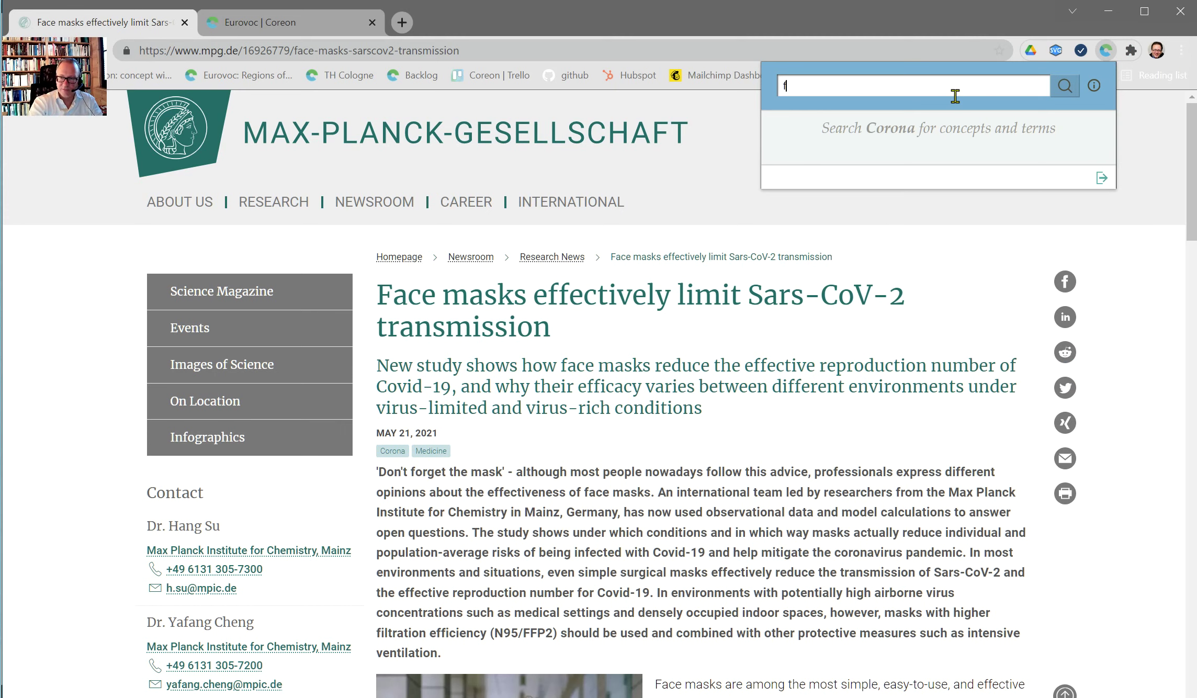
text(ace mask)
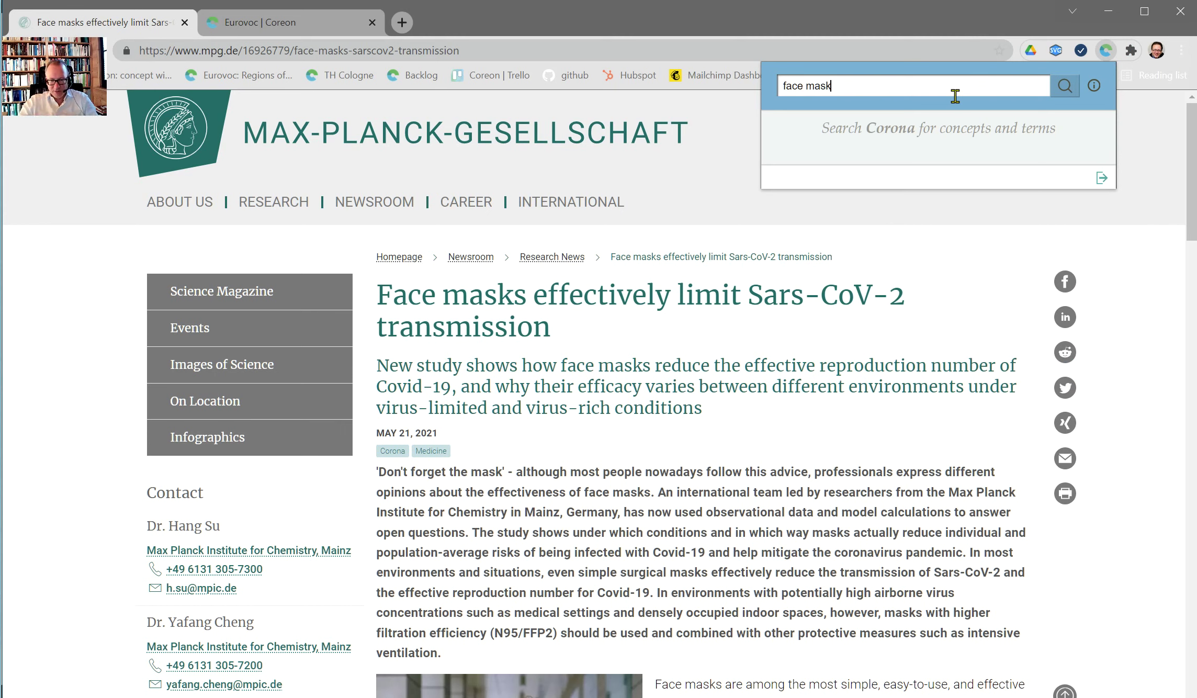
key(Return)
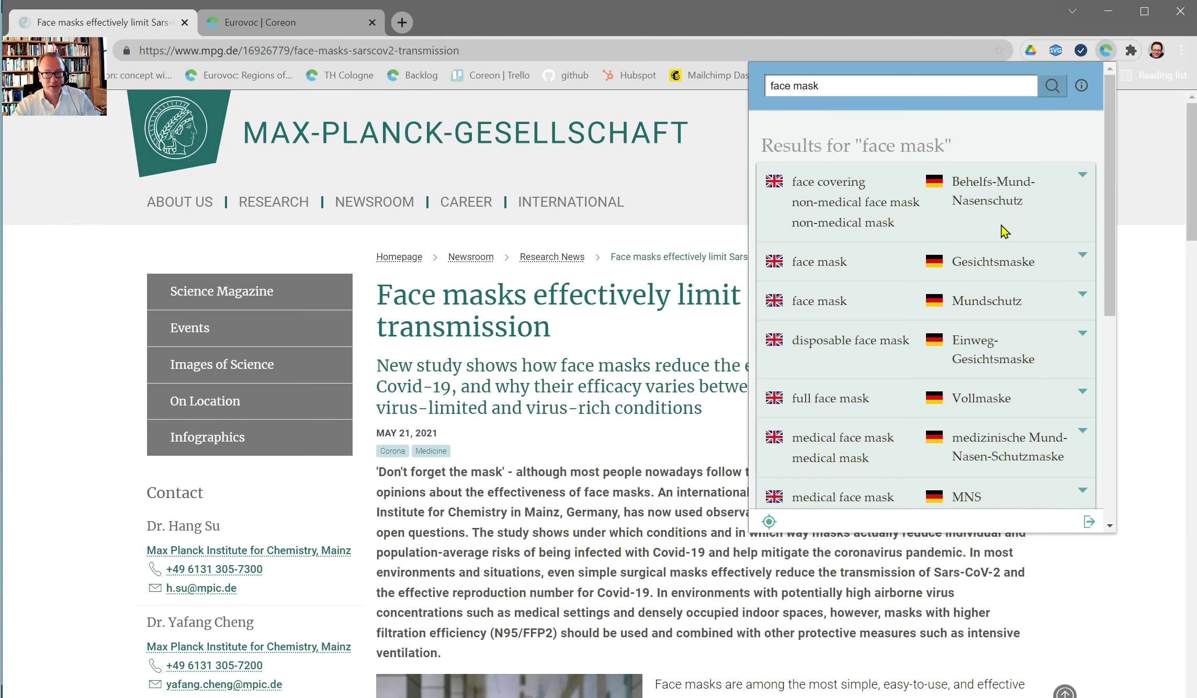
- Expand the "medical face mask" result paired with "medizinische Mund-Nasen-Schutzmaske" to read its details, and close the extension popup
scroll(1001, 228, down, 1)
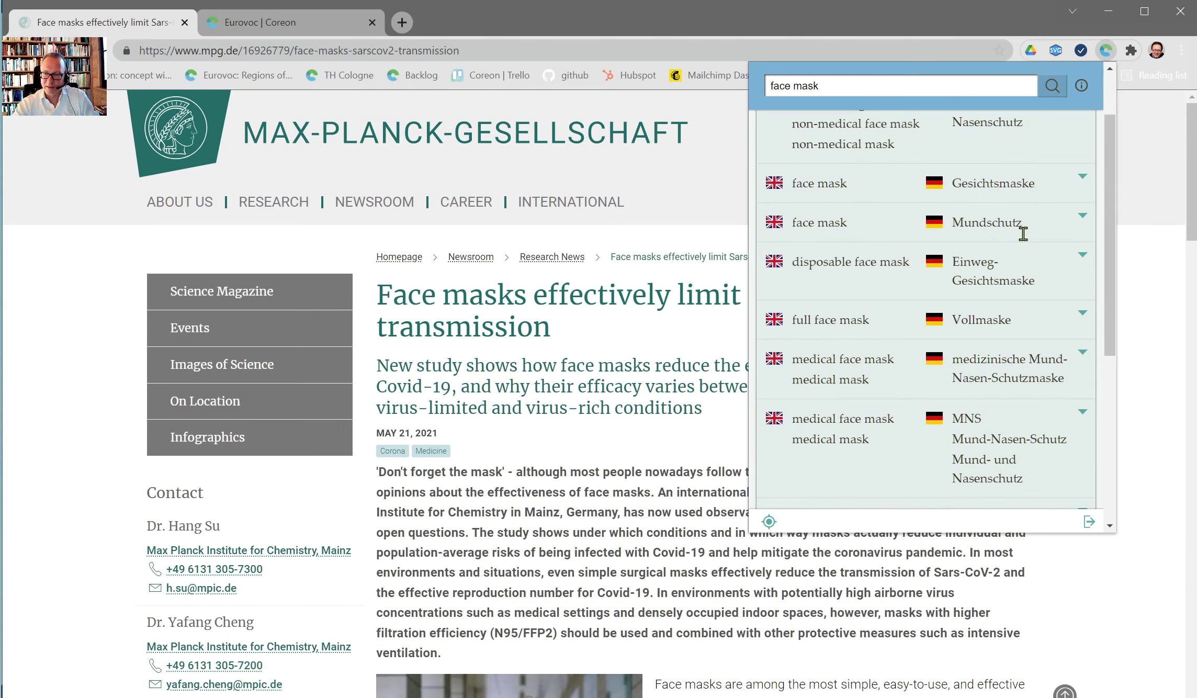
scroll(861, 351, down, 2)
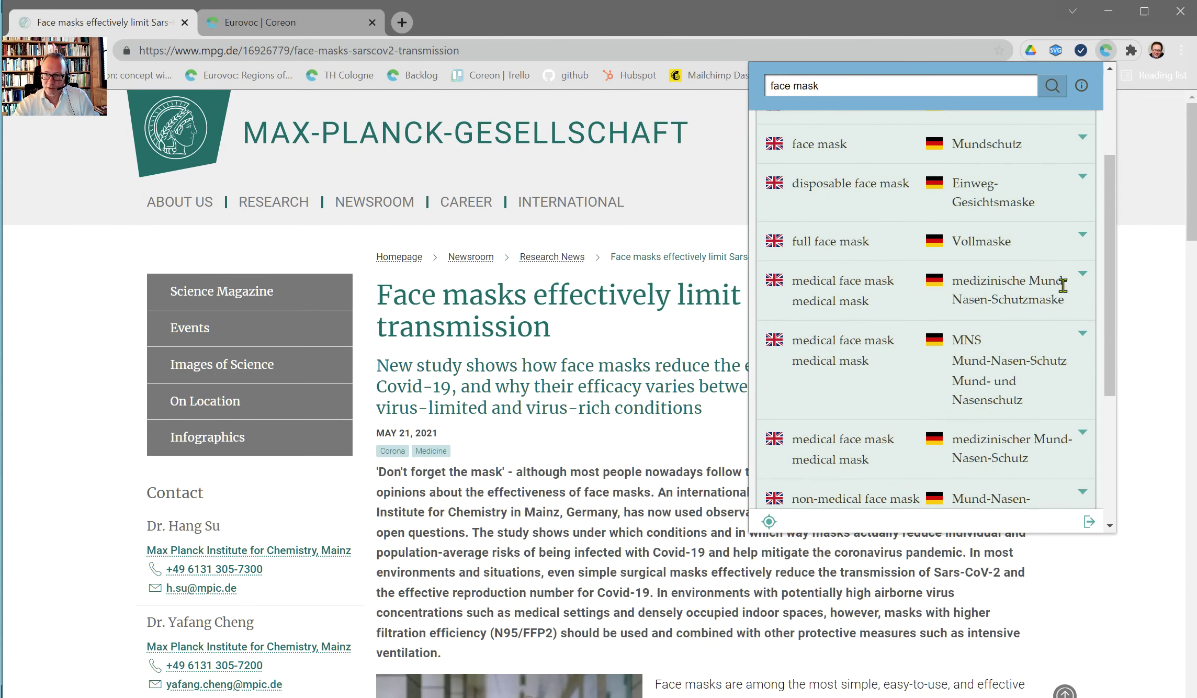
click(1083, 274)
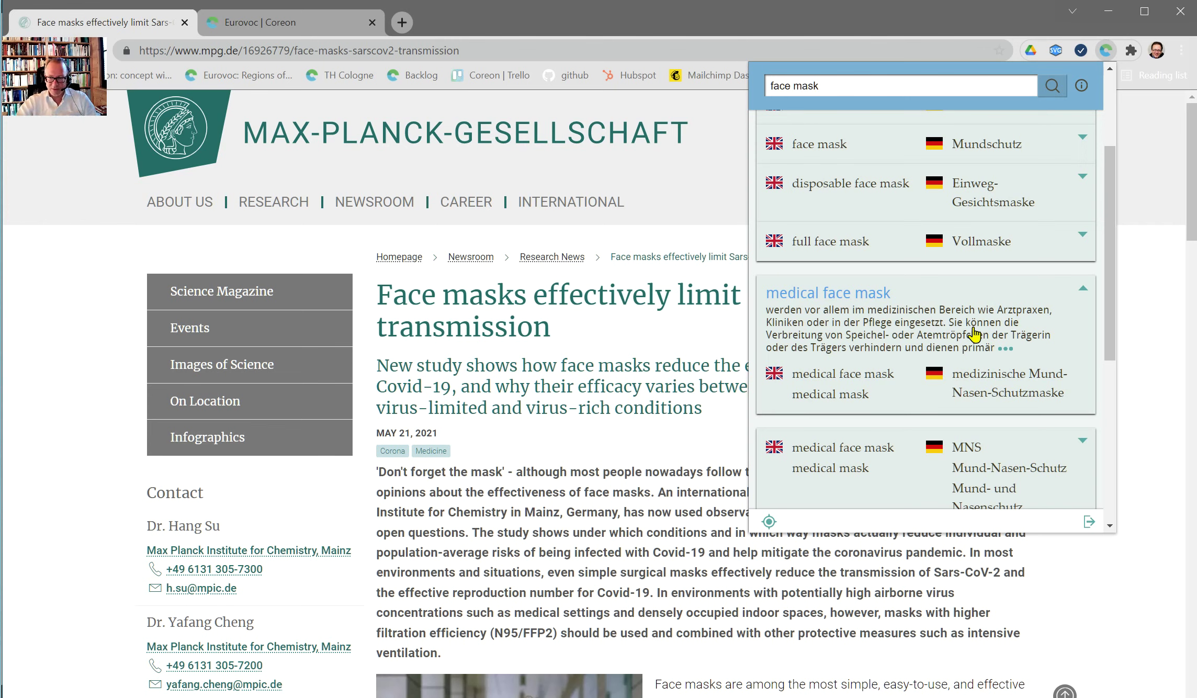
click(669, 341)
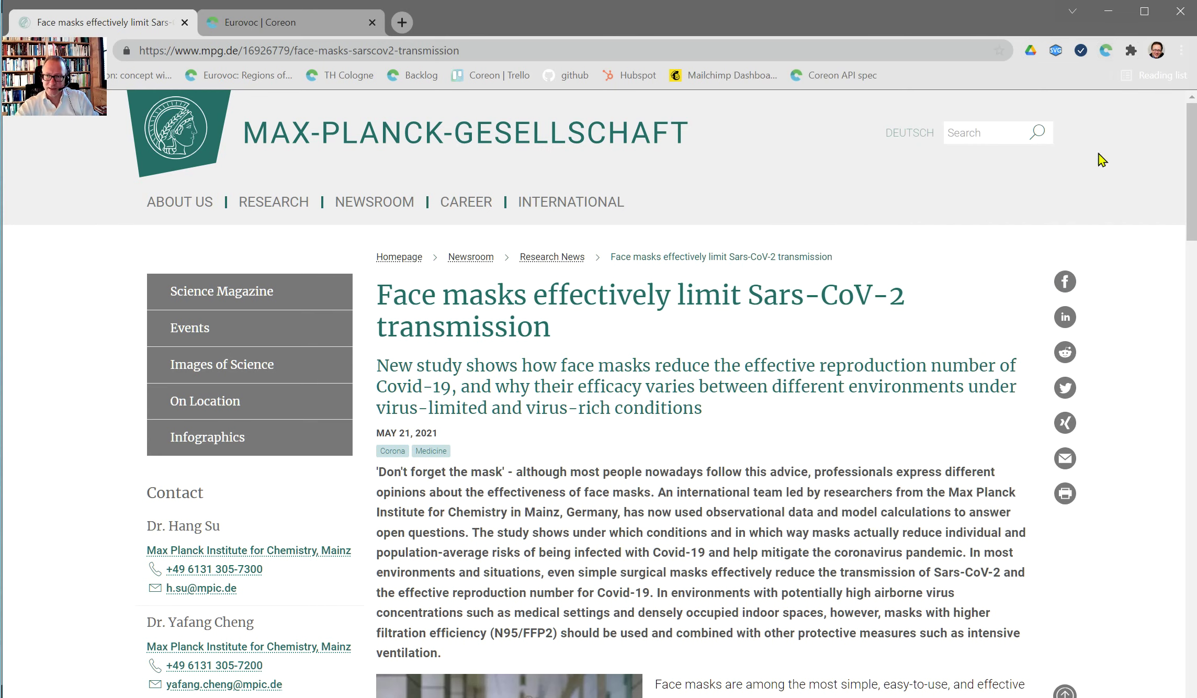
- In the Coreon MKS extension options, make Eurovoc the active repository and add Definition as a property to show
right_click(1107, 53)
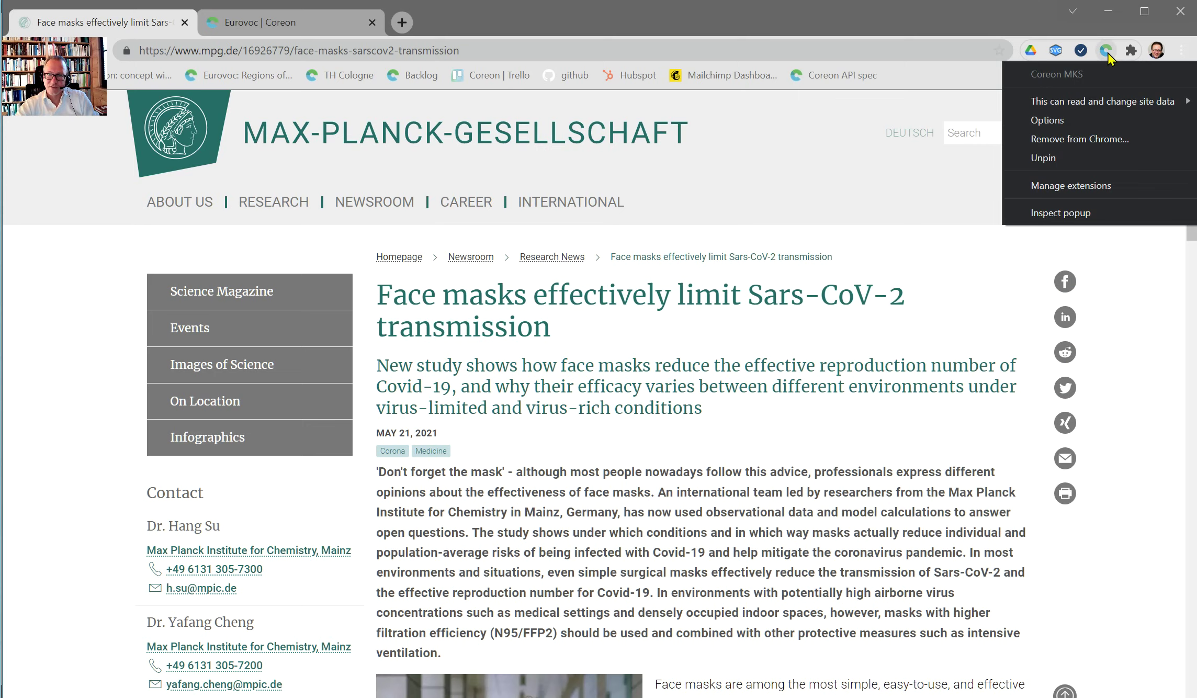
click(1052, 121)
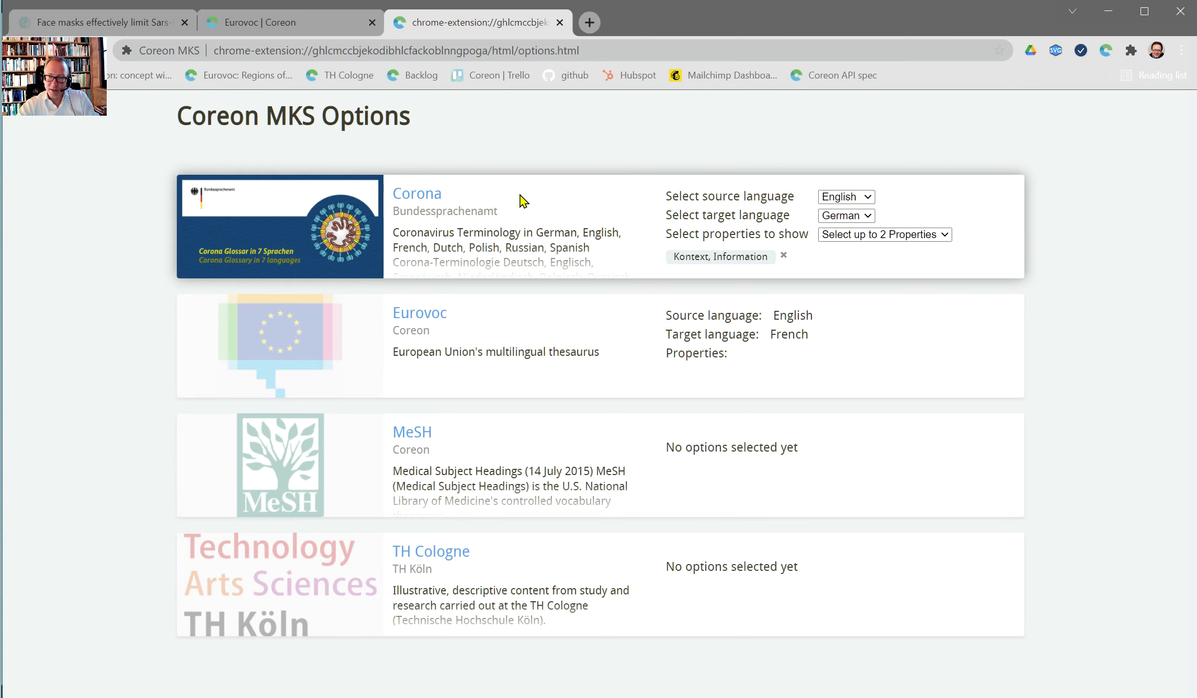
click(550, 328)
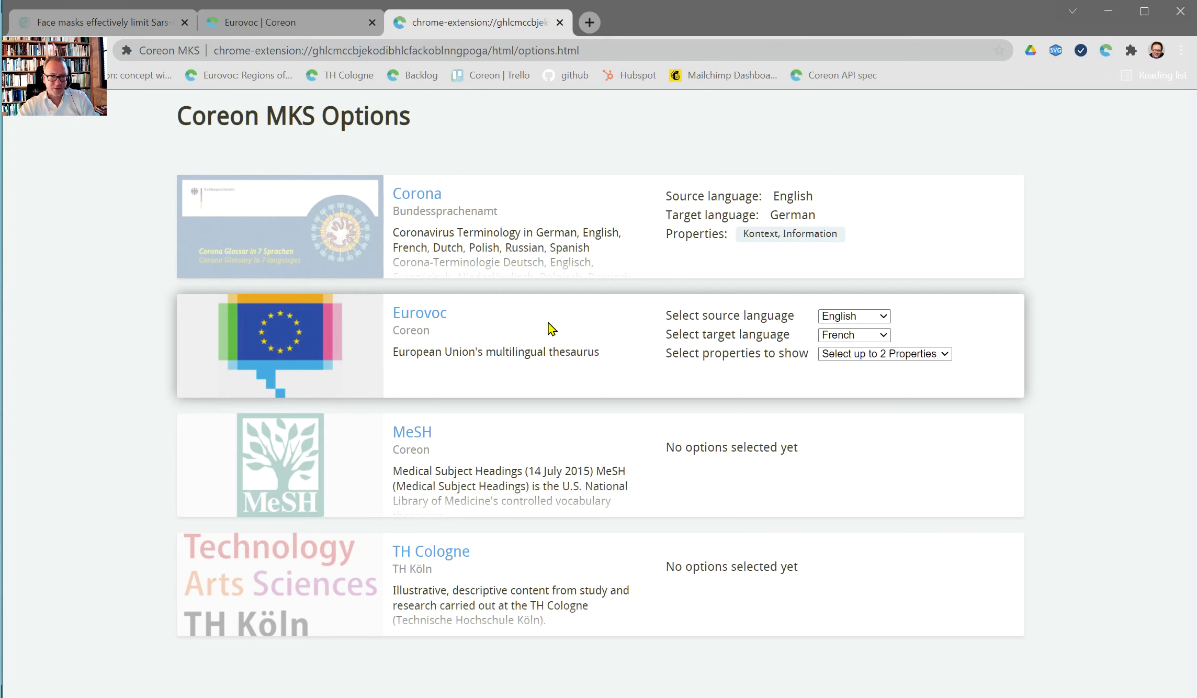
click(850, 317)
click(851, 317)
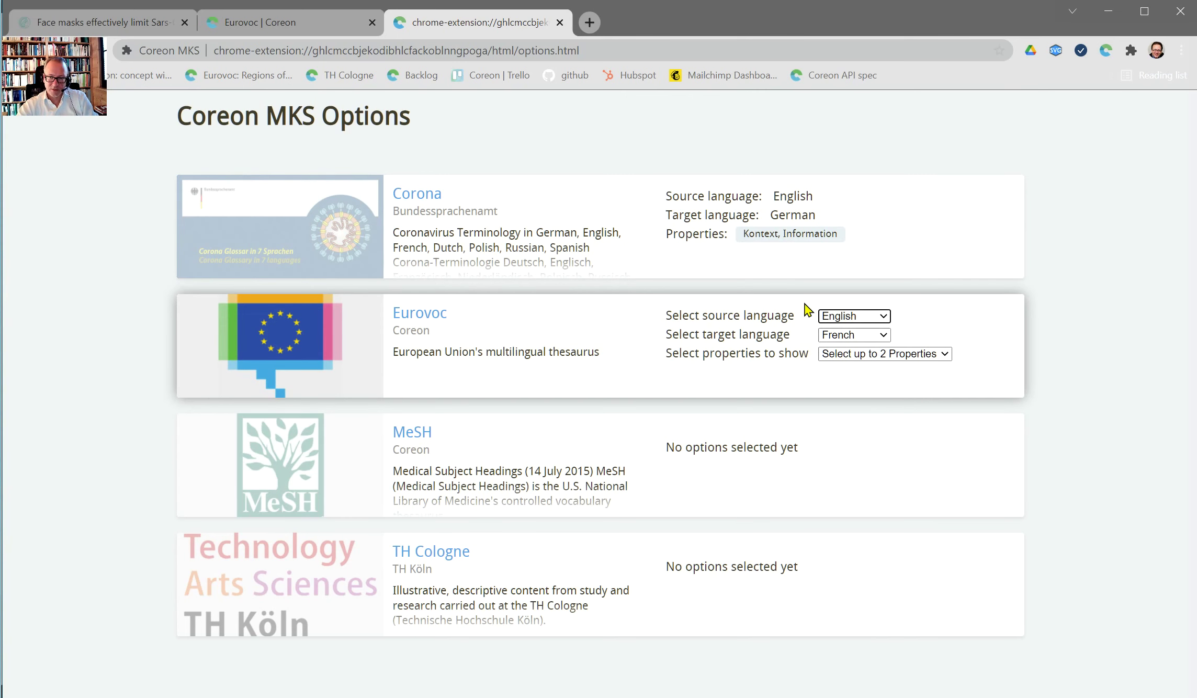
click(872, 354)
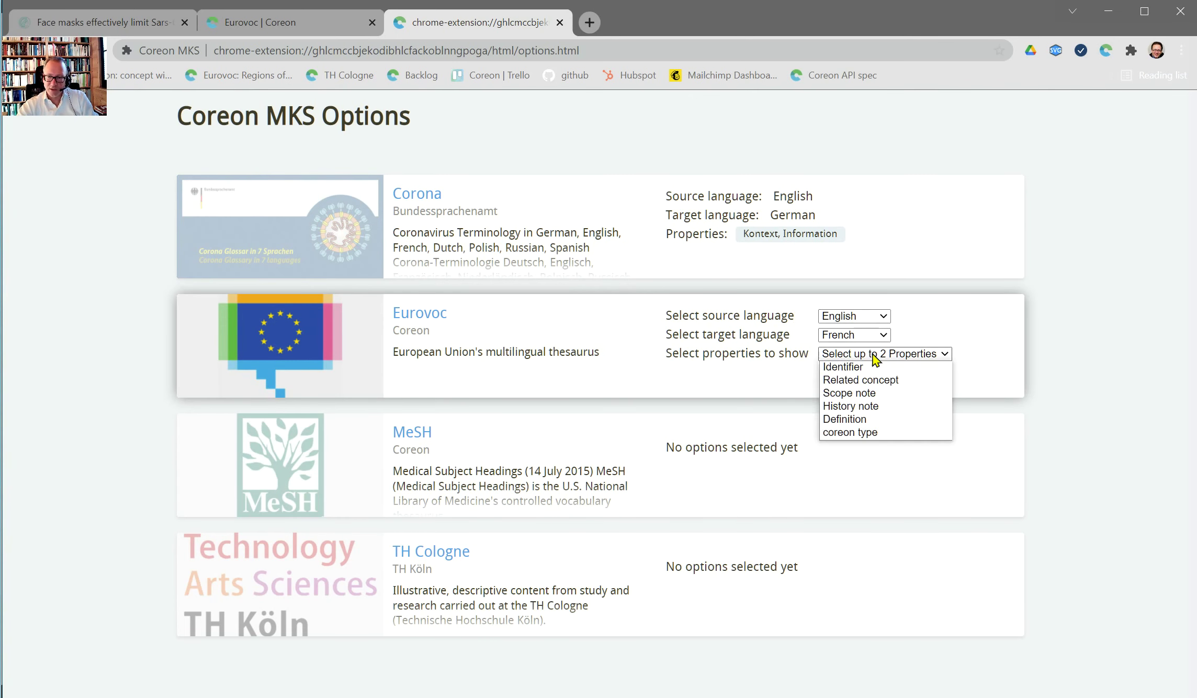
click(861, 420)
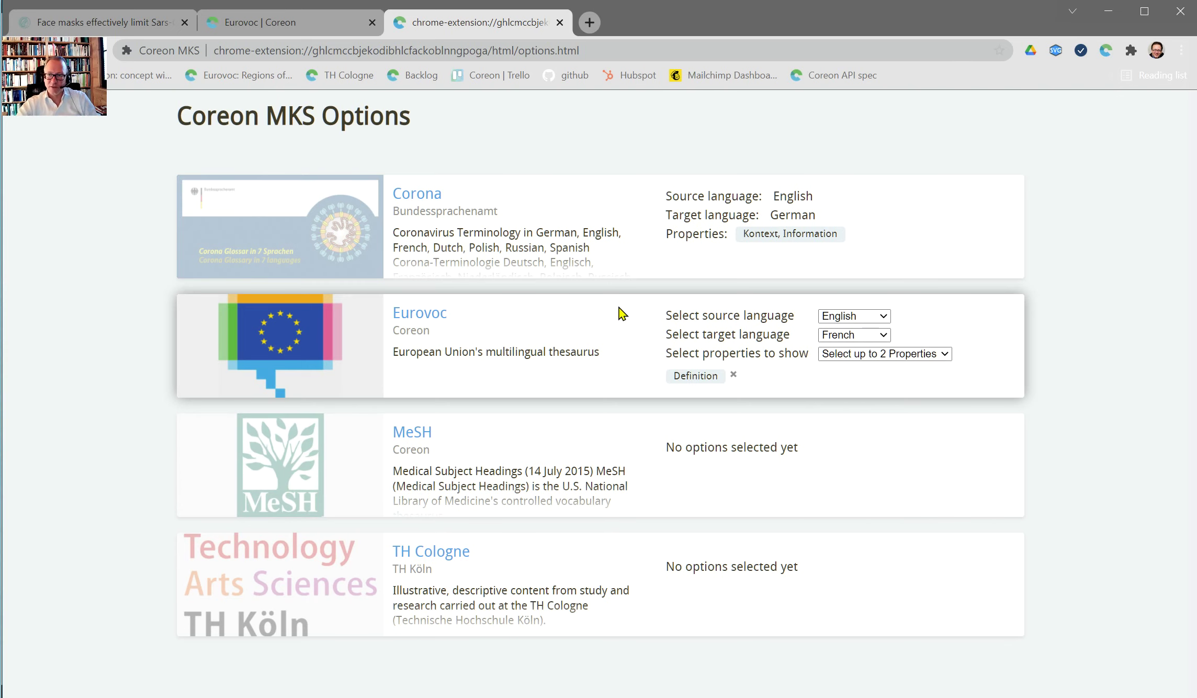
- Return to the face masks article and look up "nurse" in Eurovoc with the Coreon MKS extension, reviewing the French equivalents
click(126, 34)
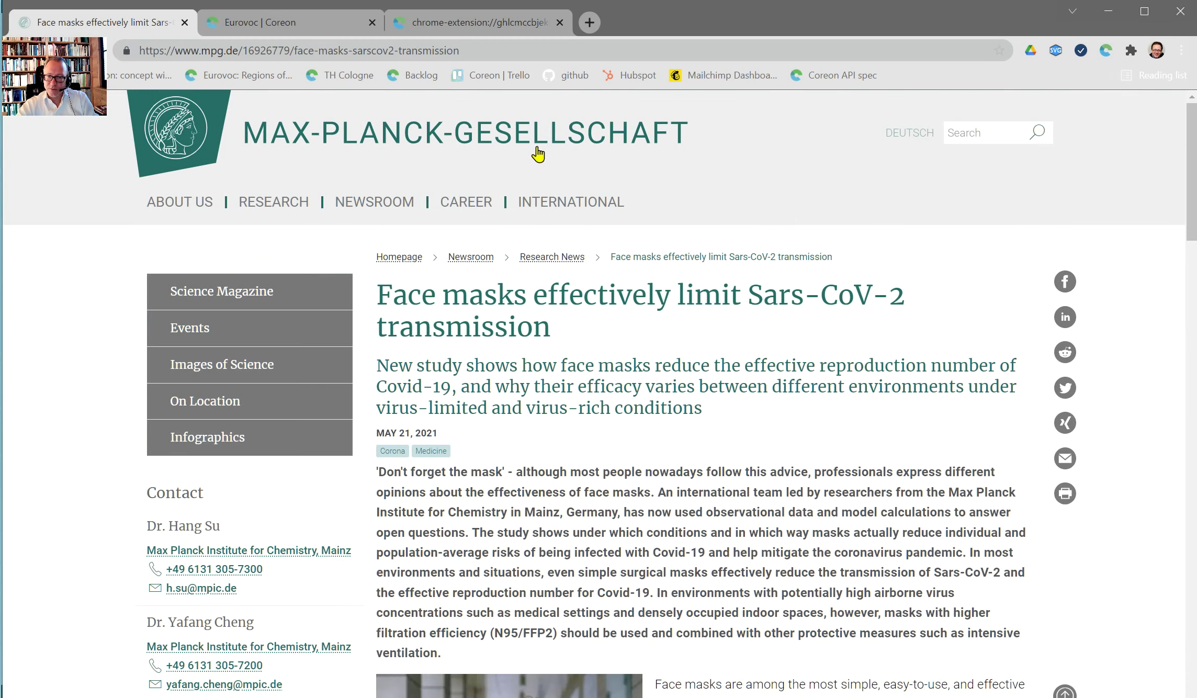
click(1107, 50)
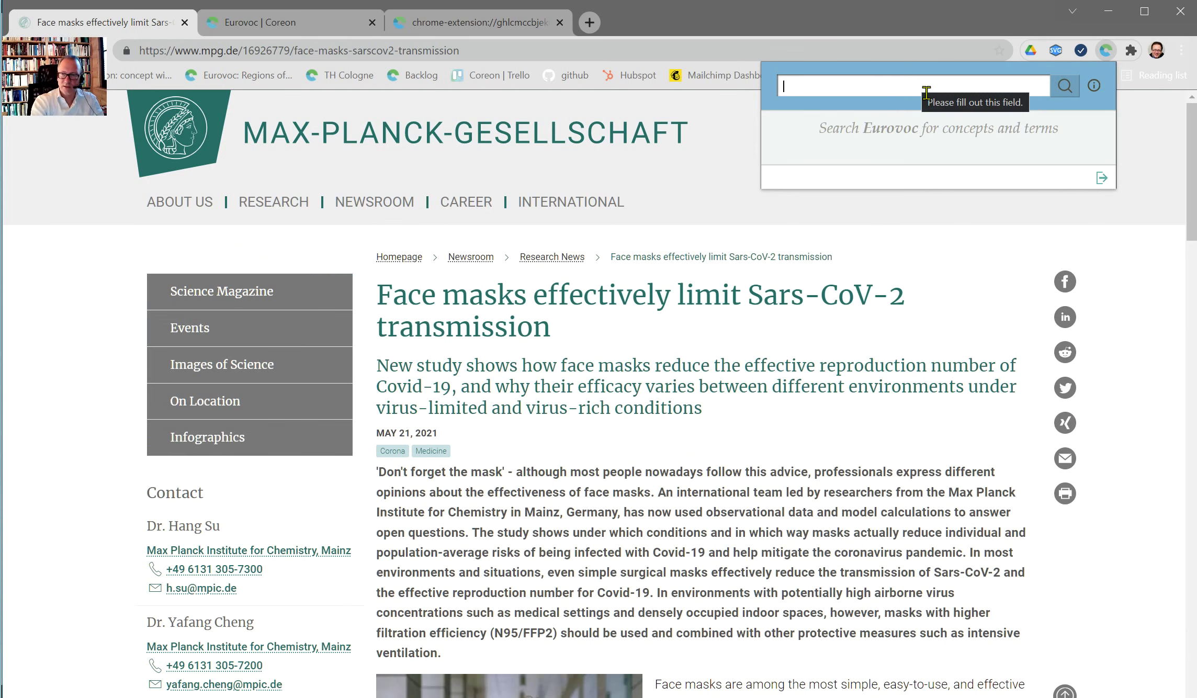
text(nurse)
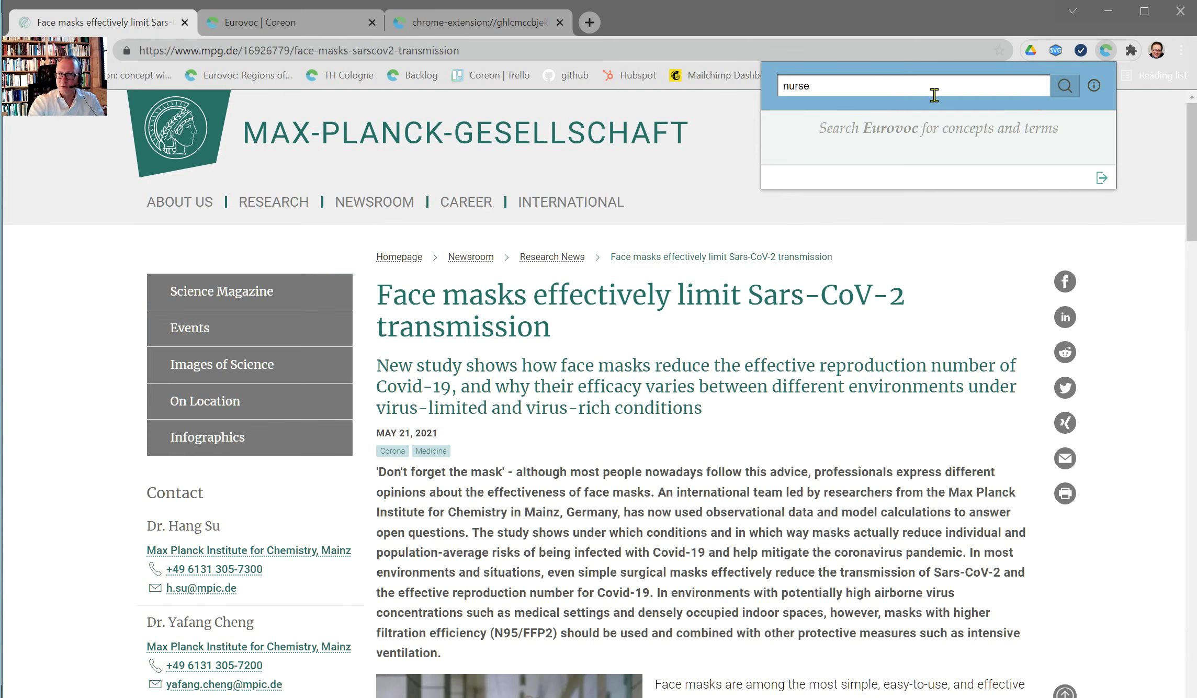
click(1065, 85)
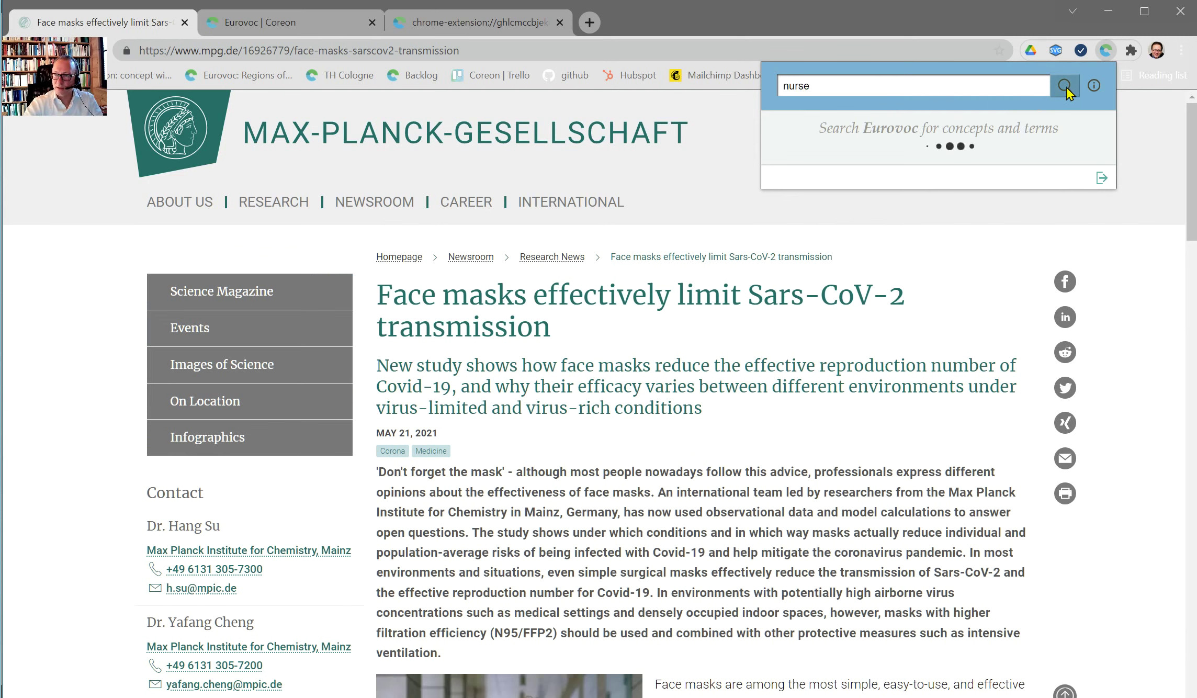
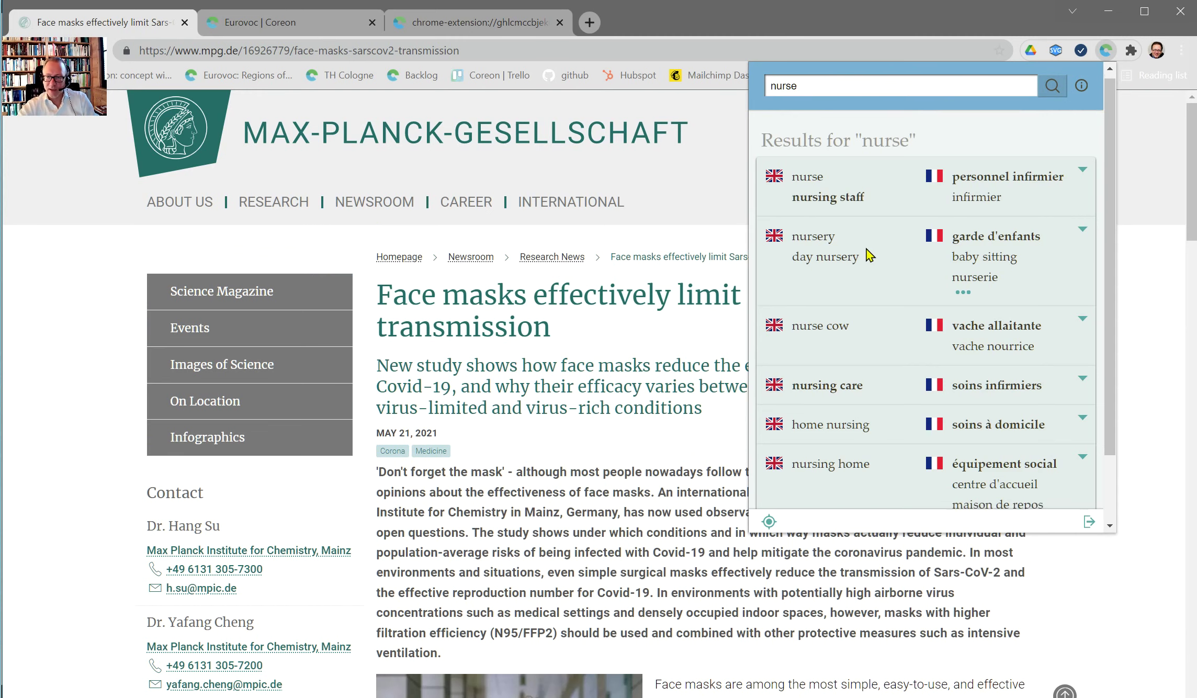
scroll(904, 265, down, 2)
scroll(905, 267, up, 2)
scroll(905, 268, down, 2)
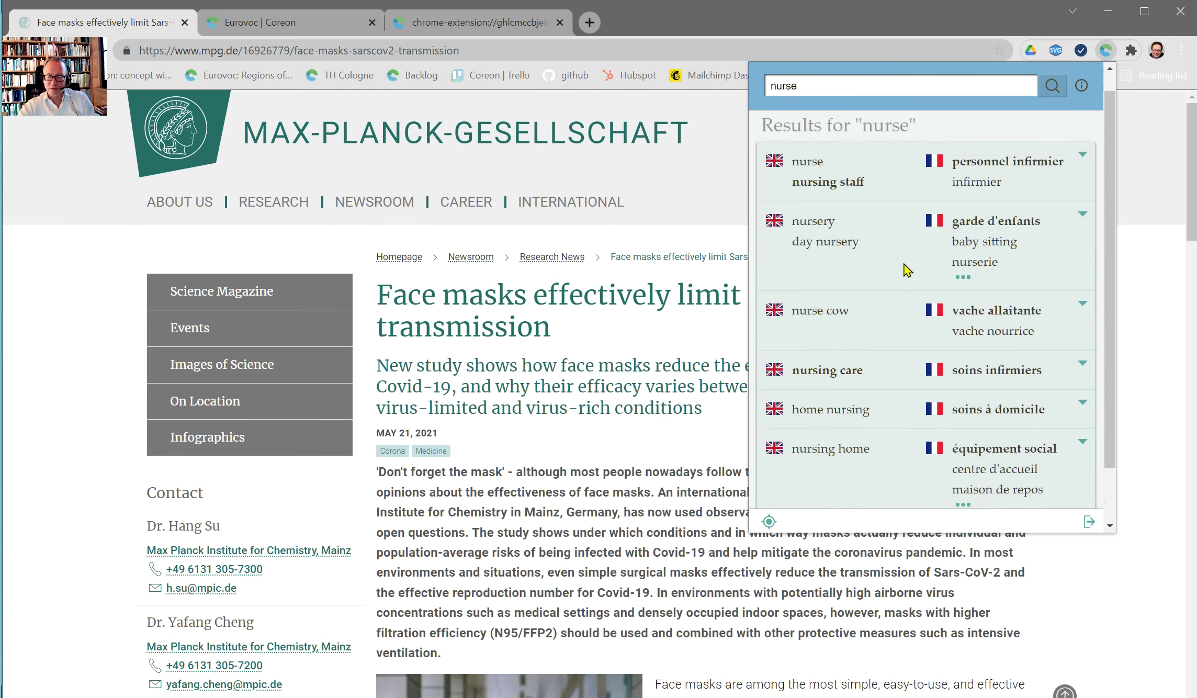
scroll(889, 267, up, 2)
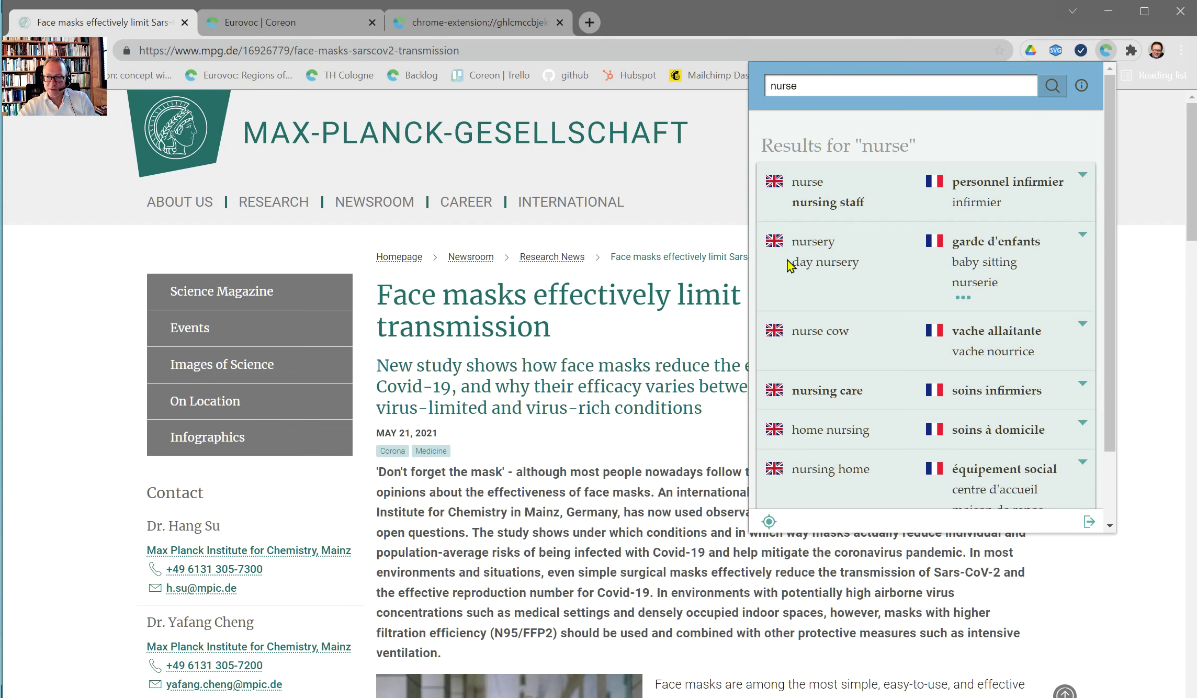
- Expand the "nursery / day nursery" result, open its "child care" concept in Coreon, and examine its terms across languages
click(1084, 234)
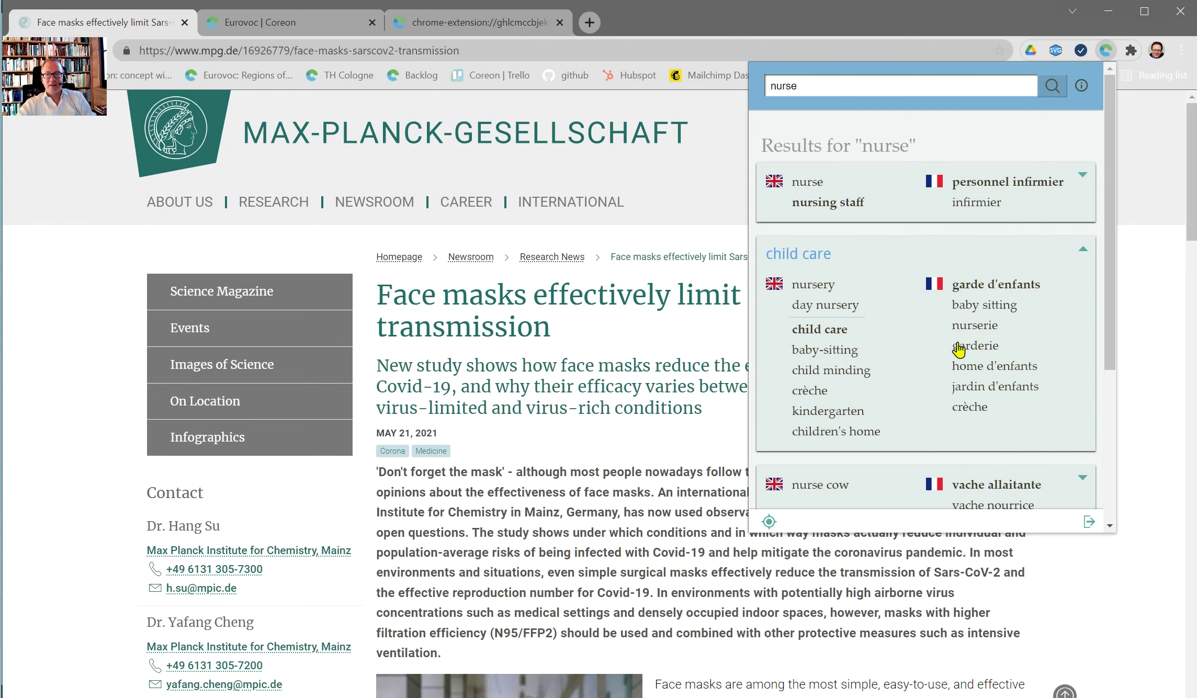
click(789, 255)
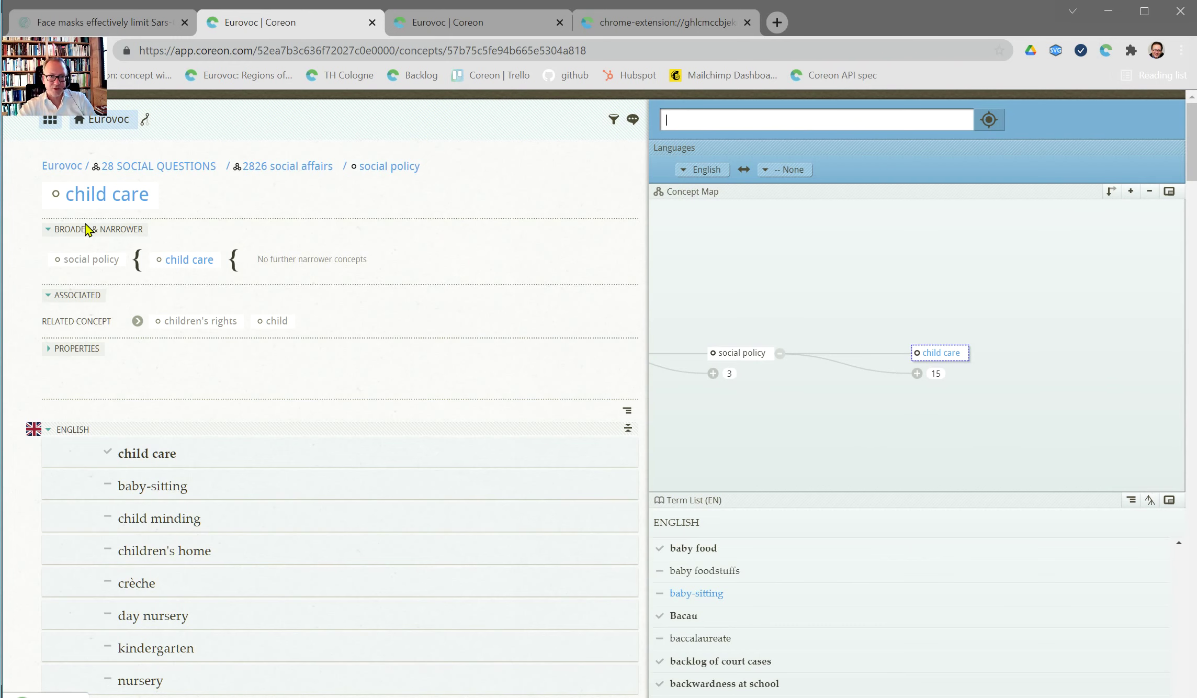
scroll(316, 319, down, 1)
scroll(315, 318, down, 5)
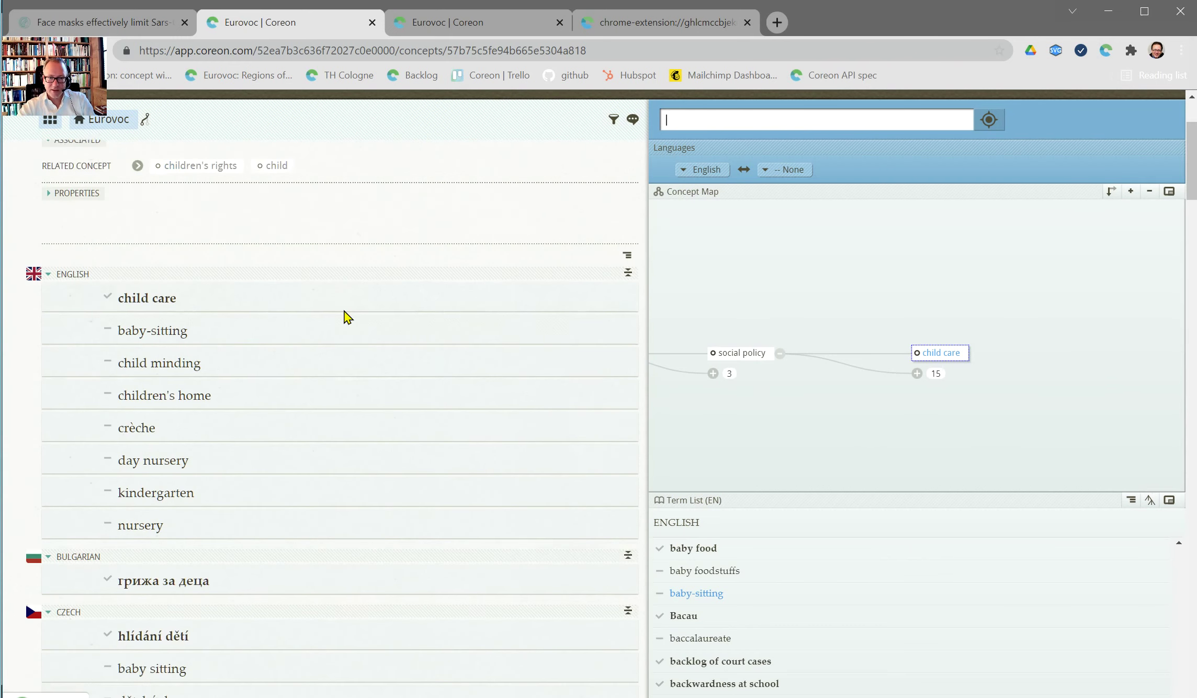
scroll(312, 345, down, 2)
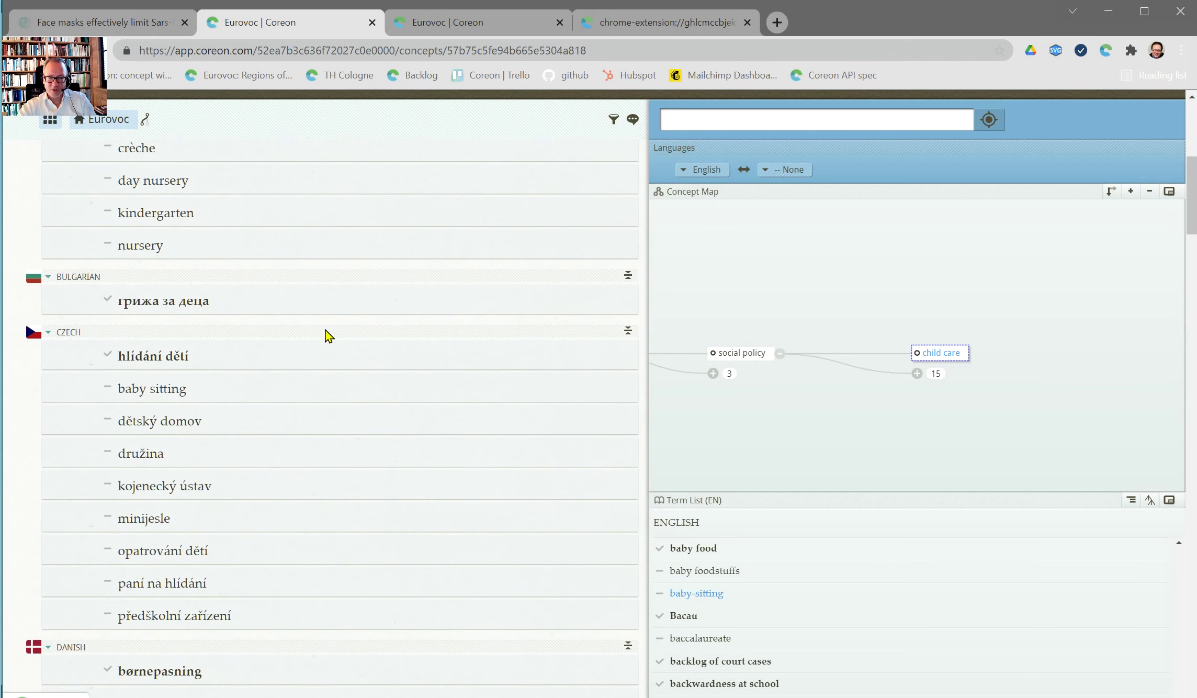
scroll(413, 354, up, 6)
scroll(413, 356, up, 2)
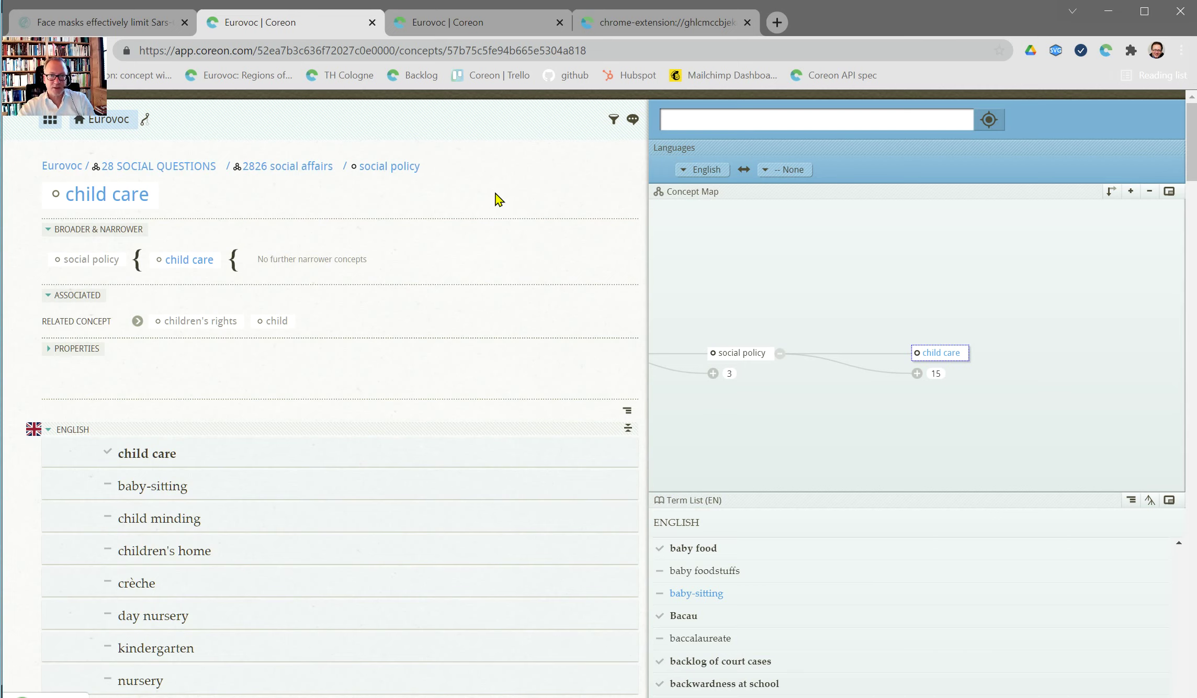
- Return to the face masks article and switch to the PowerPoint slide show
click(141, 31)
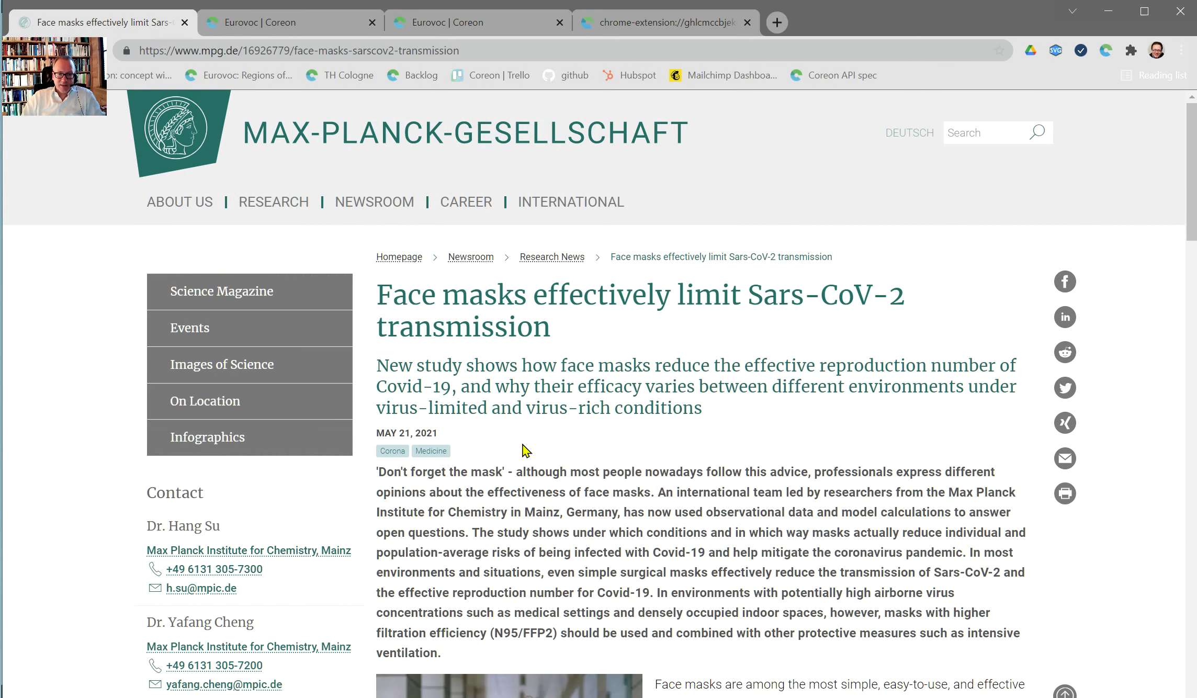
key(alt+Tab)
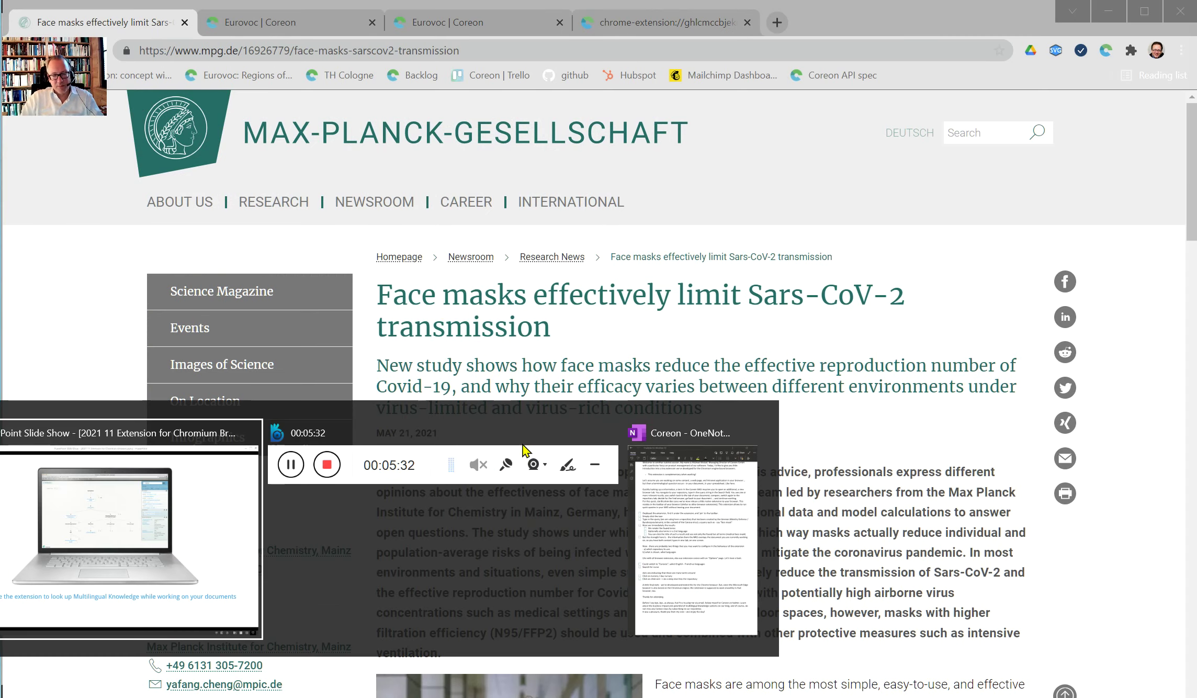